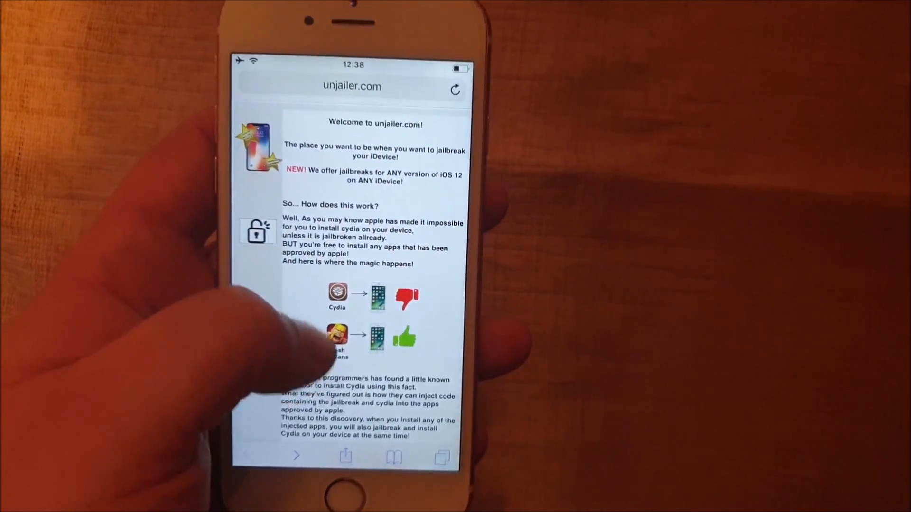
{"action": "scroll", "coordinate": [335, 271], "scroll_direction": "down", "scroll_amount": 2}
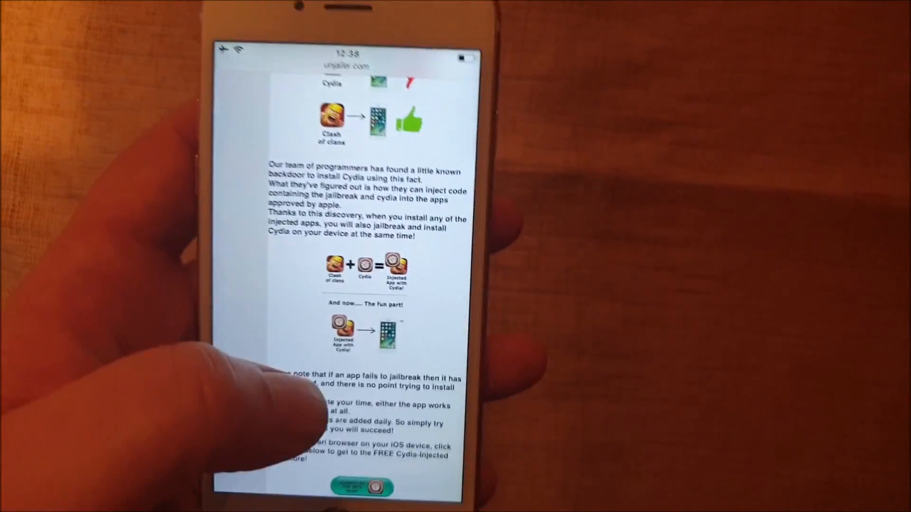
{"action": "scroll", "coordinate": [327, 388], "scroll_direction": "down", "scroll_amount": 2}
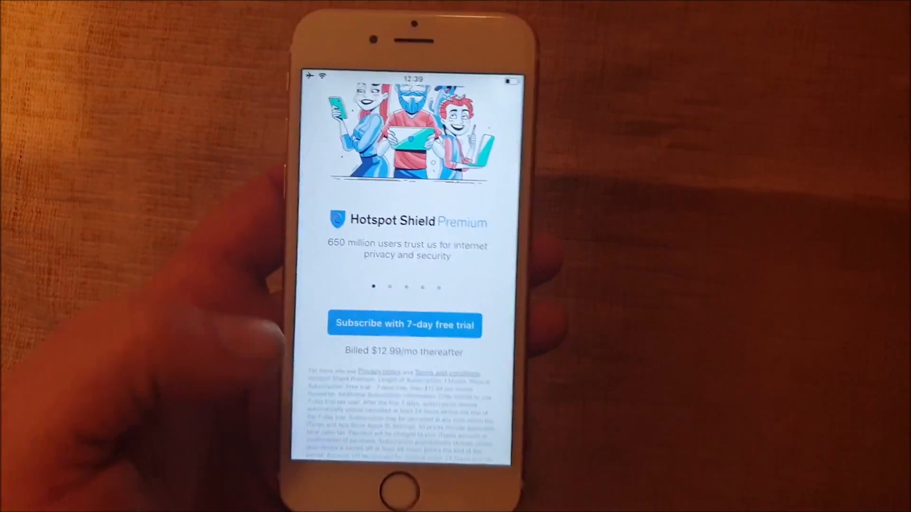
- Attempt the 7-day free trial VPN subscription, confirm it, and dismiss the Payment failed alert
{"action": "left_click", "coordinate": [377, 336]}
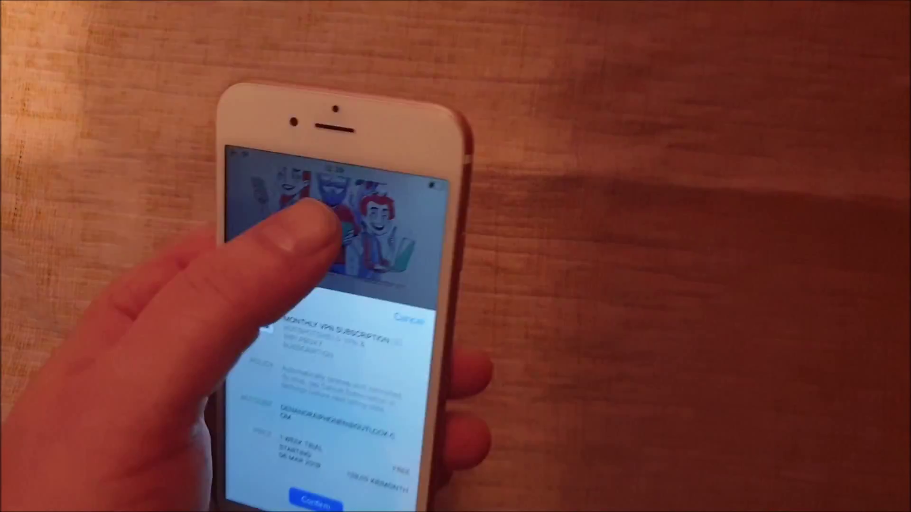
{"action": "left_click", "coordinate": [313, 178]}
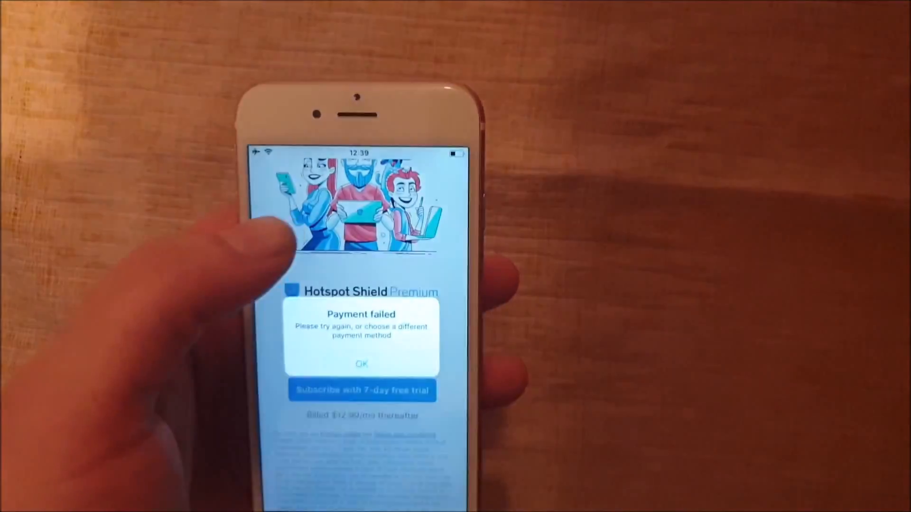
{"action": "left_click", "coordinate": [339, 361]}
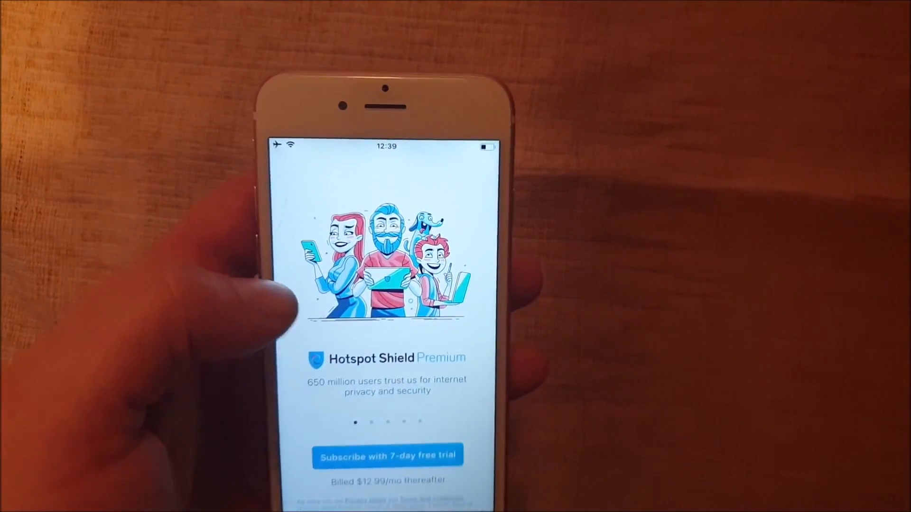
{"action": "scroll", "coordinate": [369, 321], "scroll_direction": "down", "scroll_amount": 2}
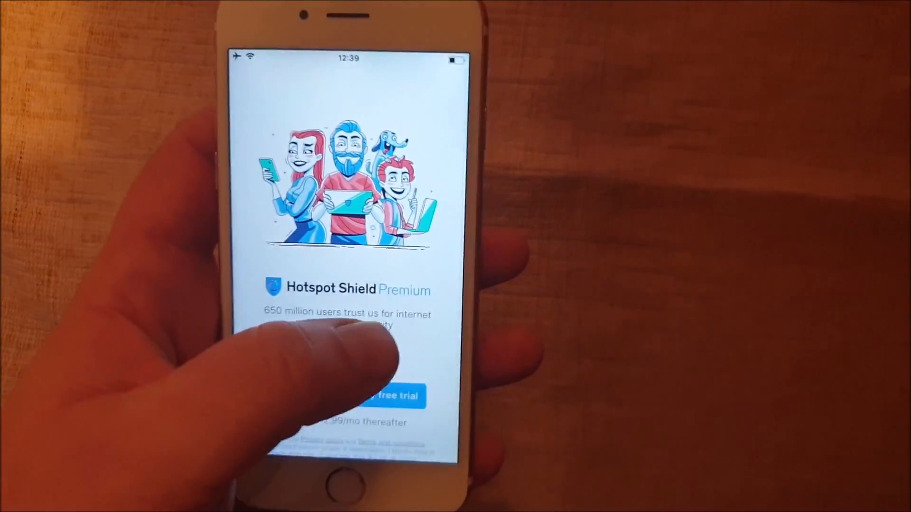
{"action": "mouse_move", "coordinate": [398, 241]}
{"action": "left_mouse_down"}
{"action": "mouse_move", "coordinate": [298, 249]}
{"action": "mouse_move", "coordinate": [366, 285]}
{"action": "left_mouse_up"}
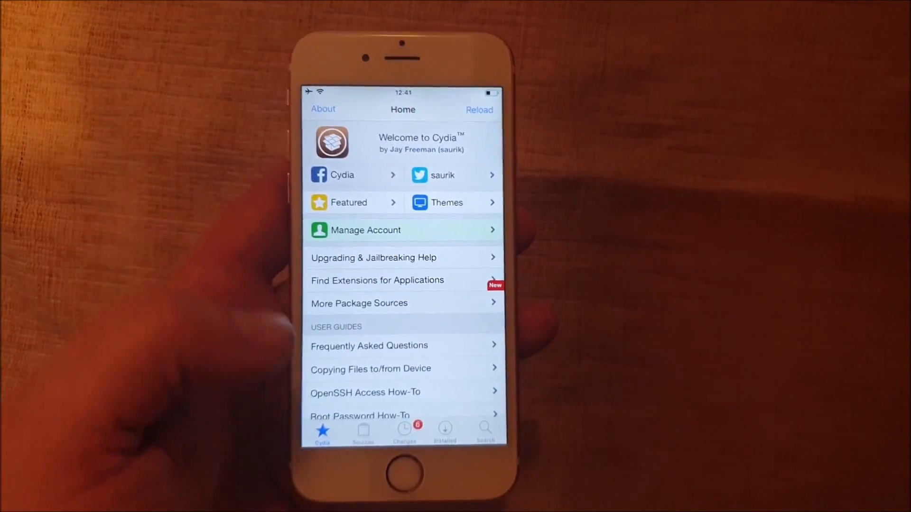
{"action": "scroll", "coordinate": [371, 305], "scroll_direction": "down", "scroll_amount": 2}
{"action": "scroll", "coordinate": [327, 293], "scroll_direction": "up", "scroll_amount": 3}
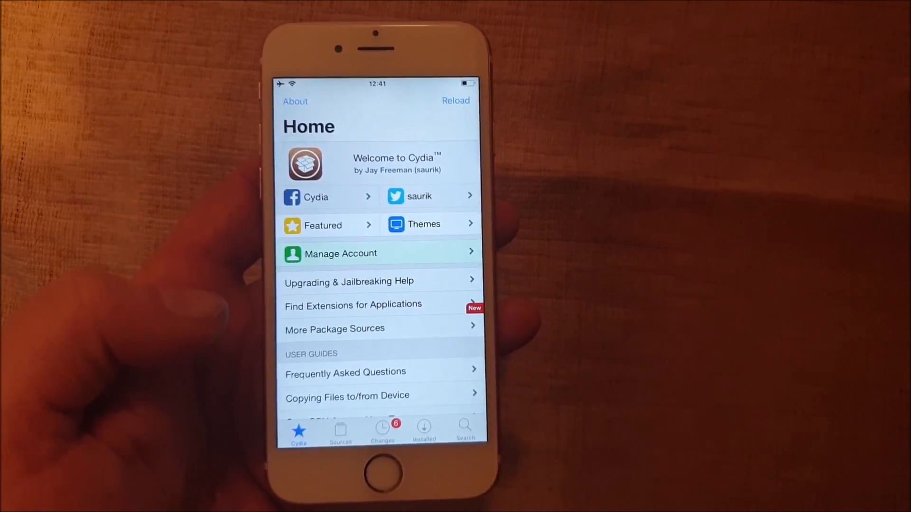
{"action": "left_click", "coordinate": [379, 471]}
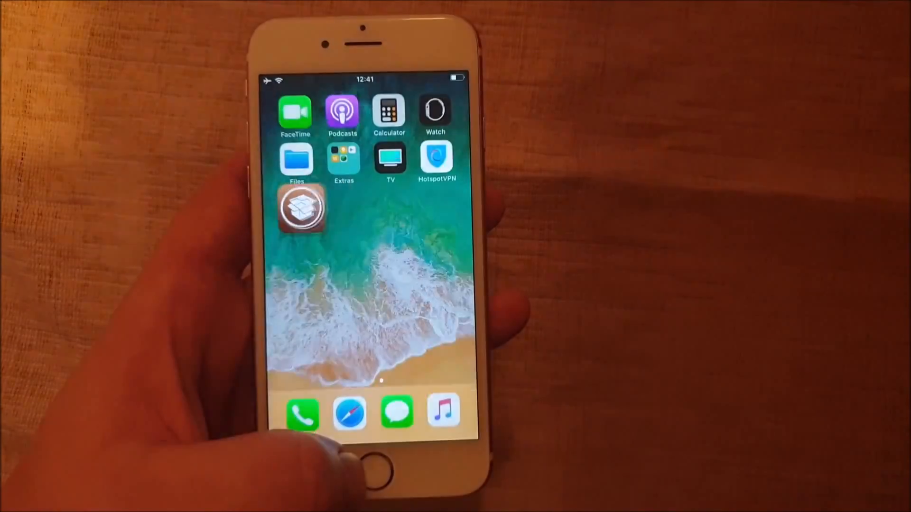